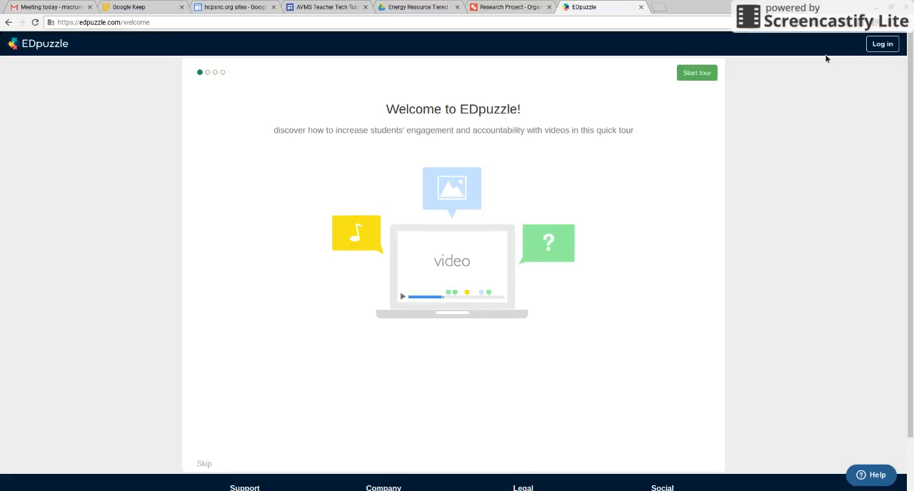
# Step: Log in to EDpuzzle as a teacher with the Google account
pyautogui.click(883, 45)
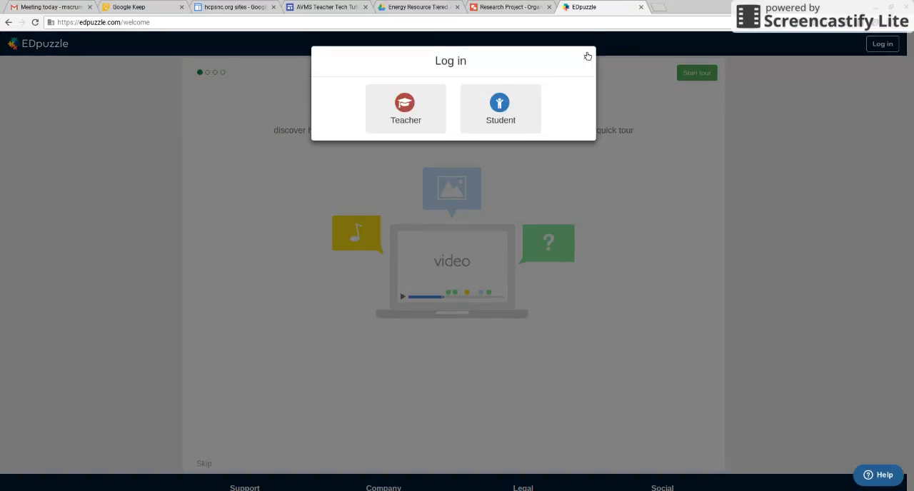
pyautogui.click(403, 114)
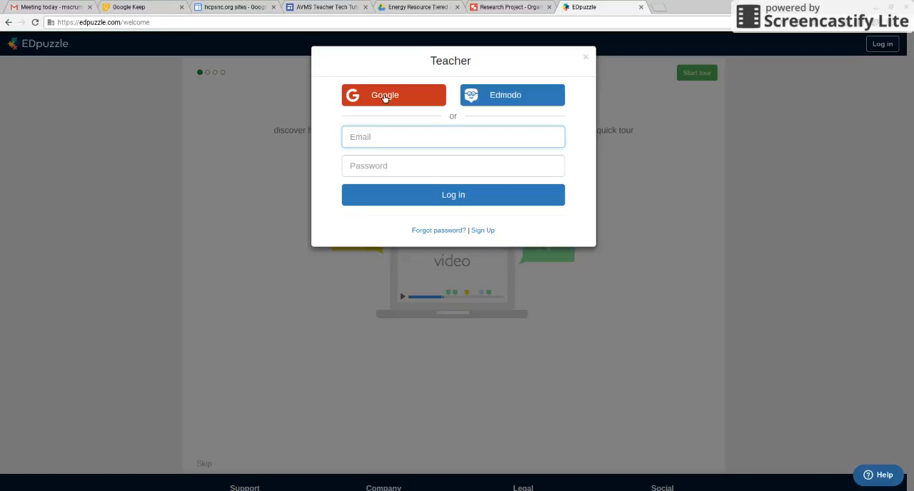
pyautogui.click(385, 97)
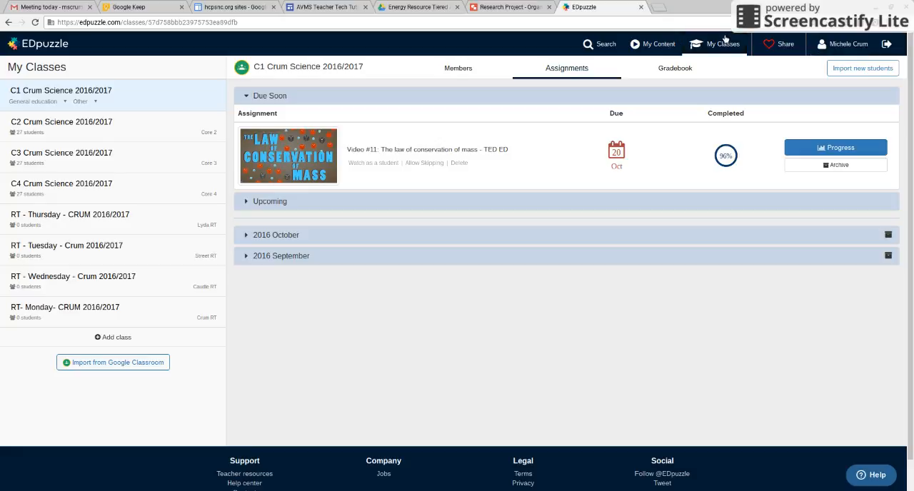
# Step: Look through the My Content library, the My Classes page and the profile settings, ending back at the content library
pyautogui.click(658, 42)
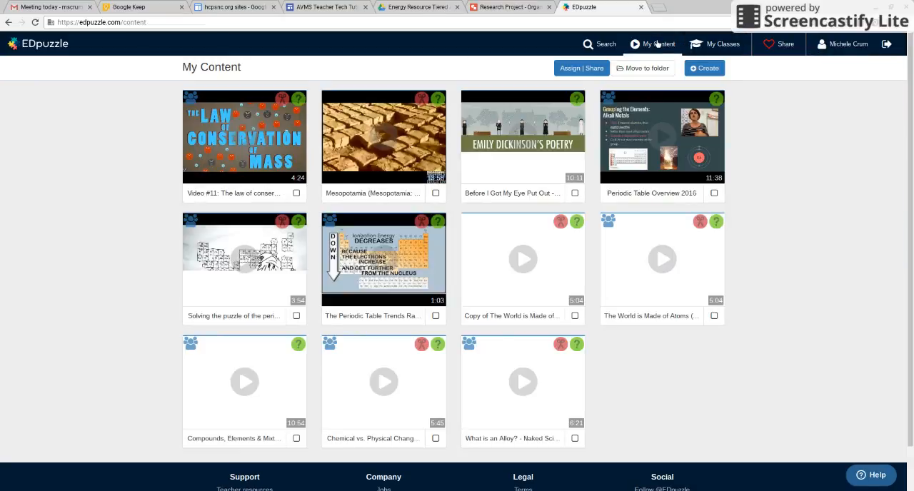
pyautogui.click(724, 44)
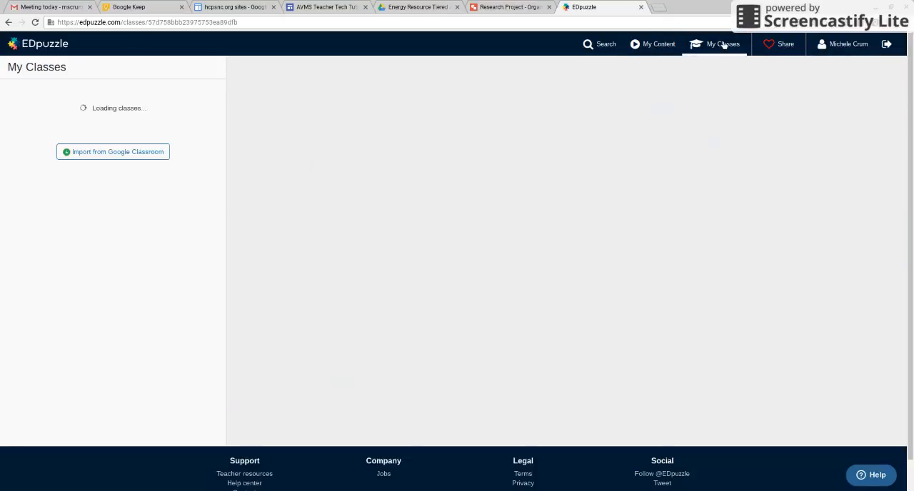
pyautogui.click(827, 46)
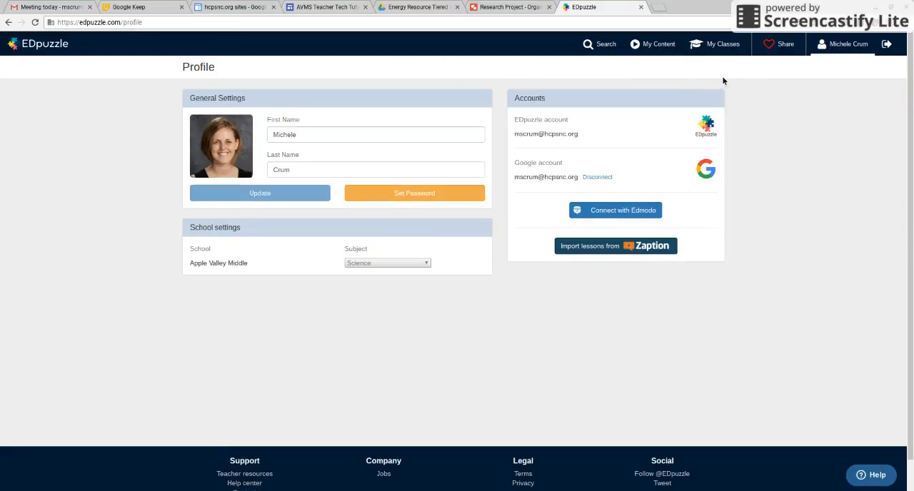
pyautogui.click(655, 46)
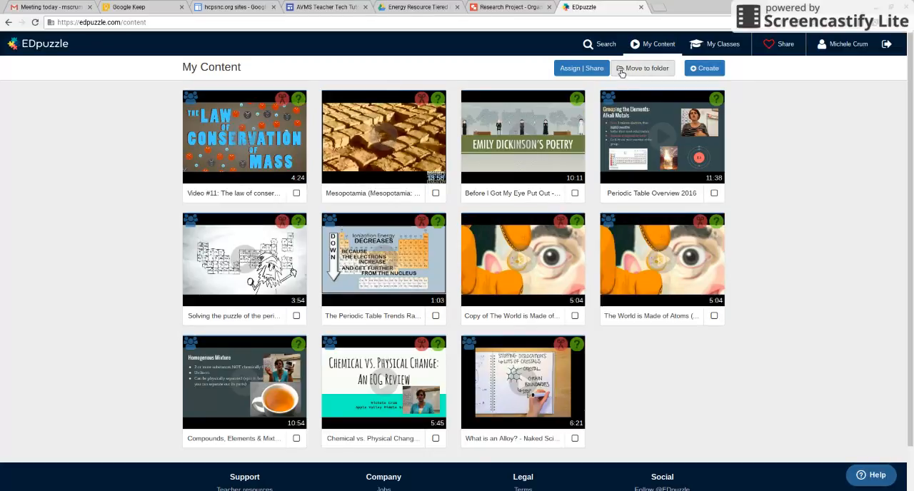
# Step: Browse the video search channels My School, EDpuzzle, YouTube and Khan Academy, ending on the EDpuzzle channel
pyautogui.click(597, 49)
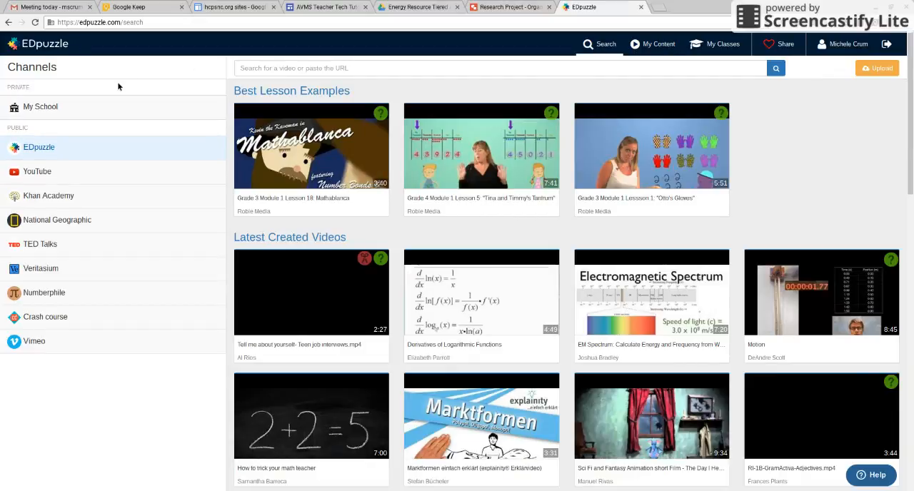
pyautogui.click(40, 108)
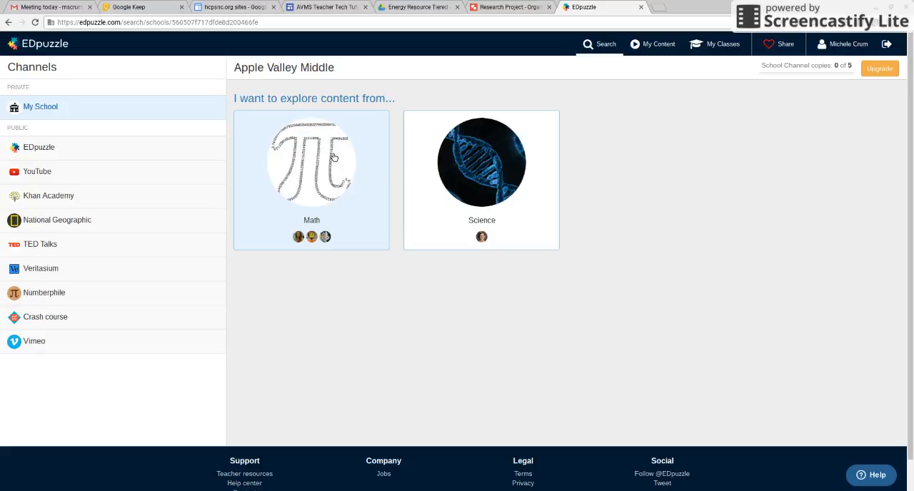
pyautogui.click(50, 152)
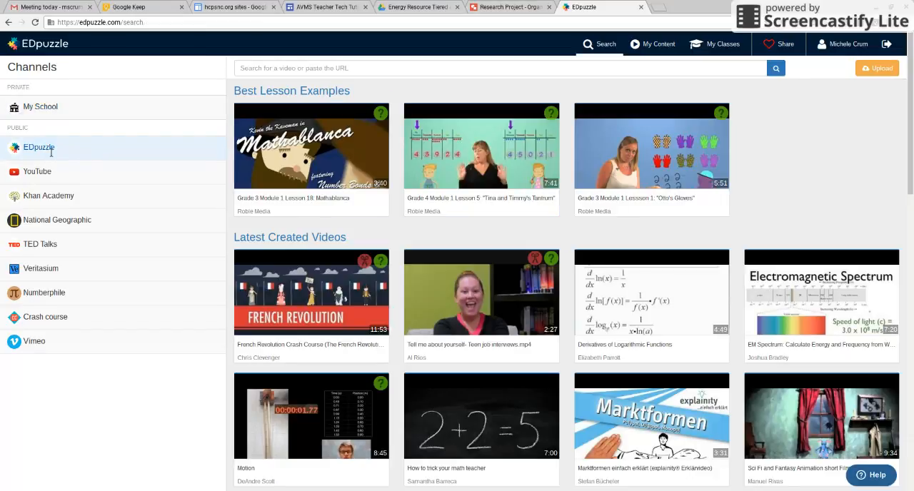
pyautogui.click(42, 174)
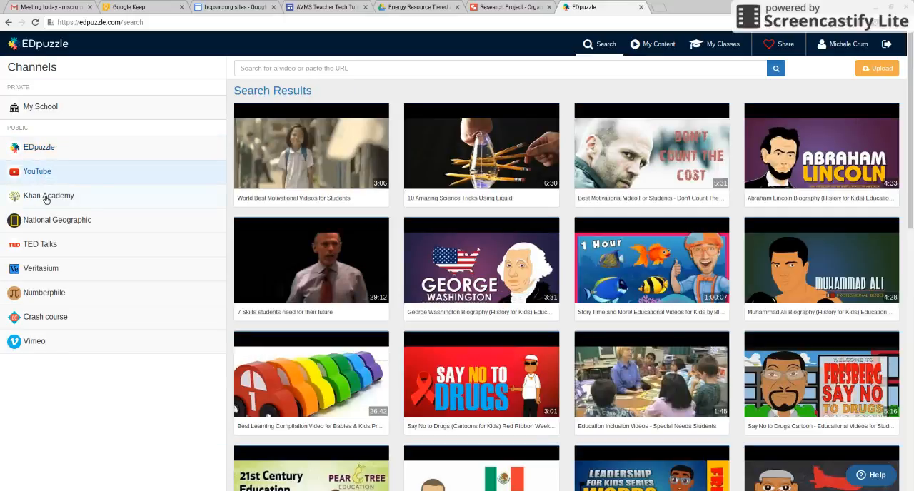
pyautogui.click(44, 198)
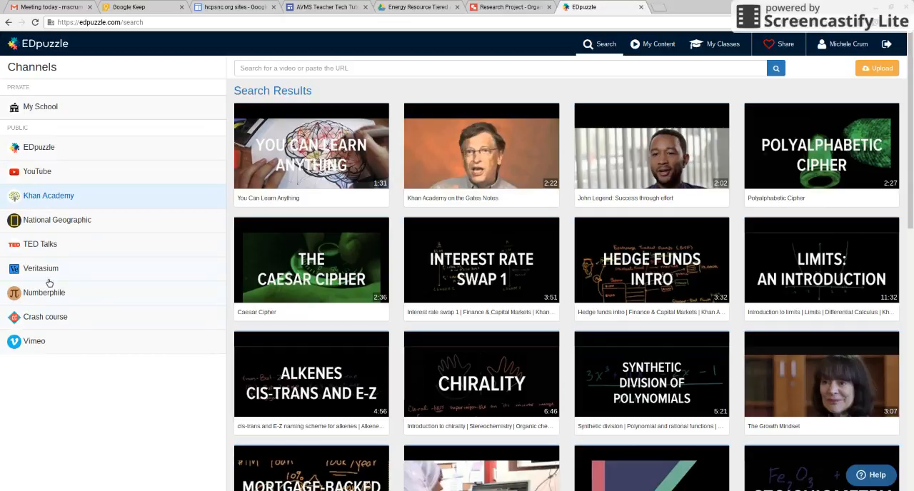
pyautogui.click(50, 147)
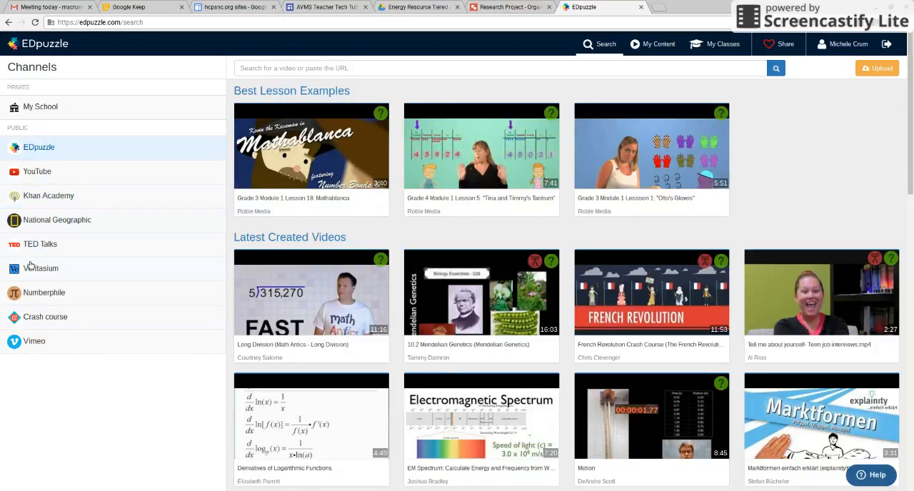
# Step: Search the TED Talks channel for "energy ted ed"
pyautogui.click(57, 245)
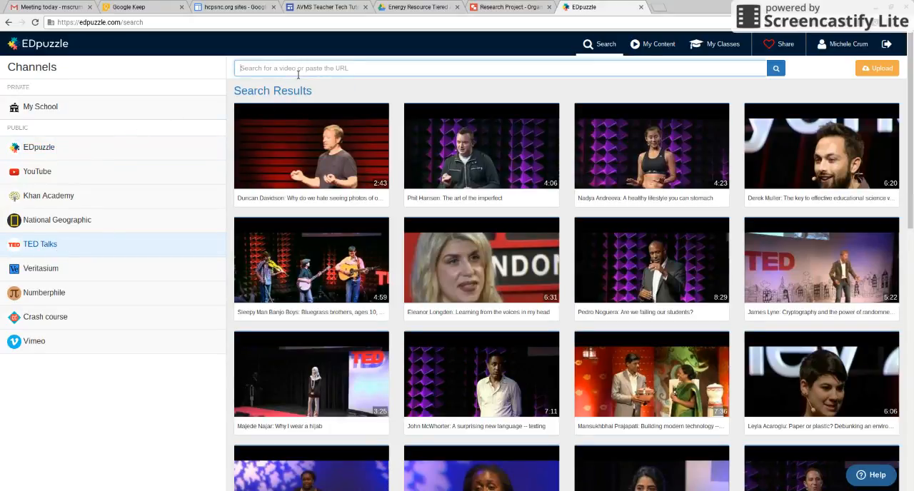
pyautogui.write('energy')
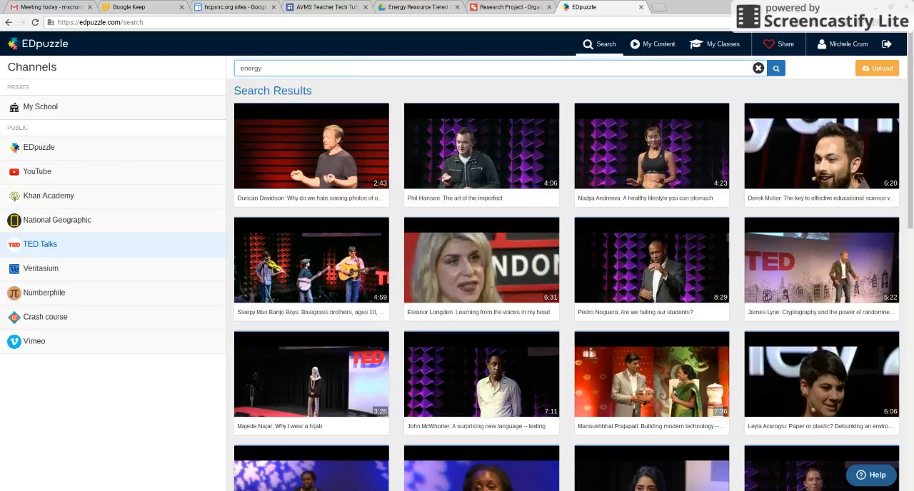
pyautogui.write(' ted ed')
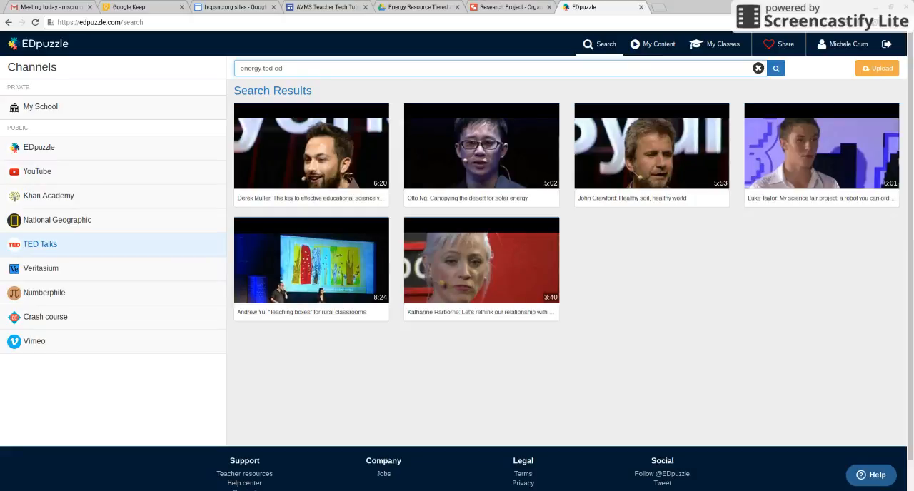
pyautogui.moveTo(287, 239)
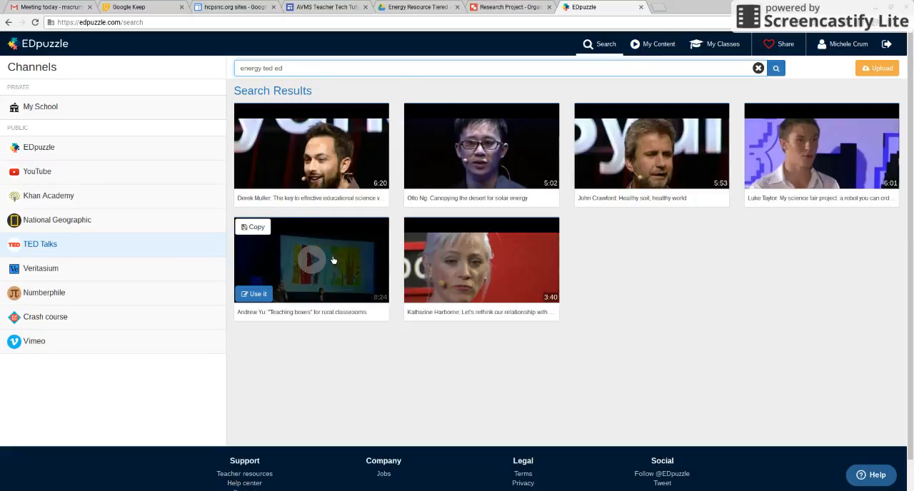
# Step: Search Google in a new tab for "energy ted ed", open the YouTube video "All of the energy in the universe is..." and copy its URL
pyautogui.click(664, 9)
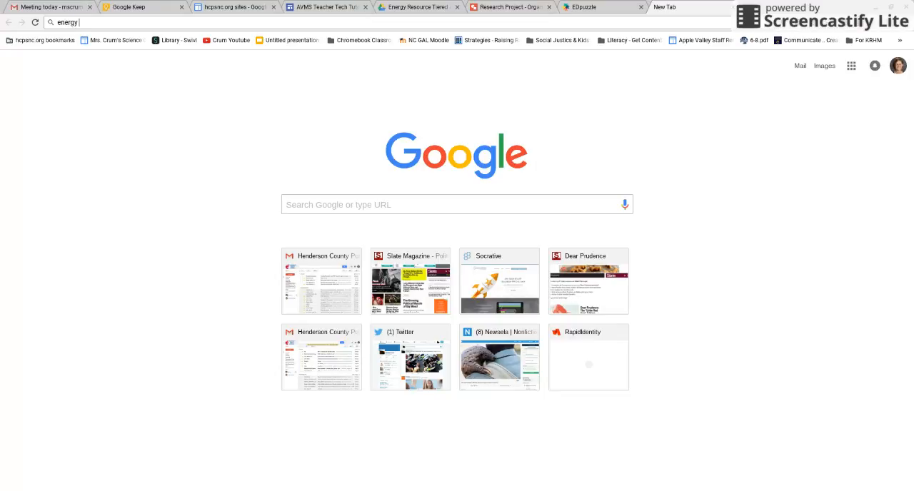
pyautogui.write('st')
pyautogui.press('Return')
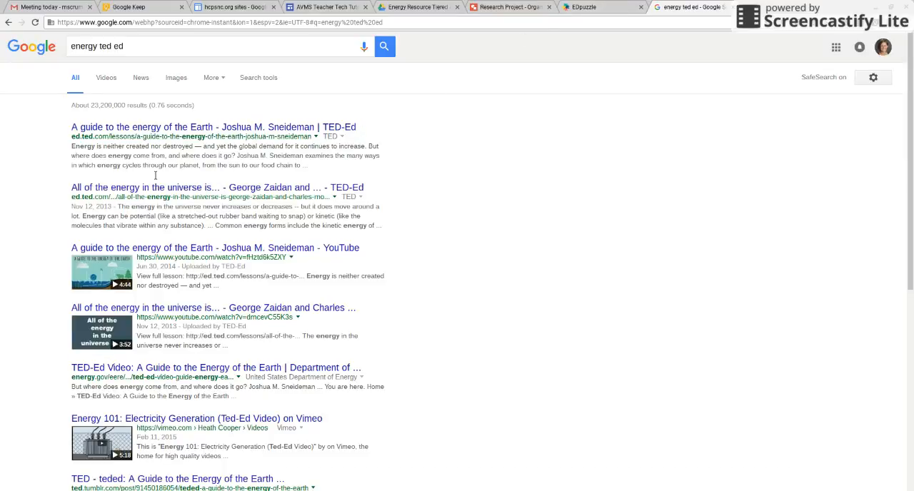
pyautogui.click(128, 309)
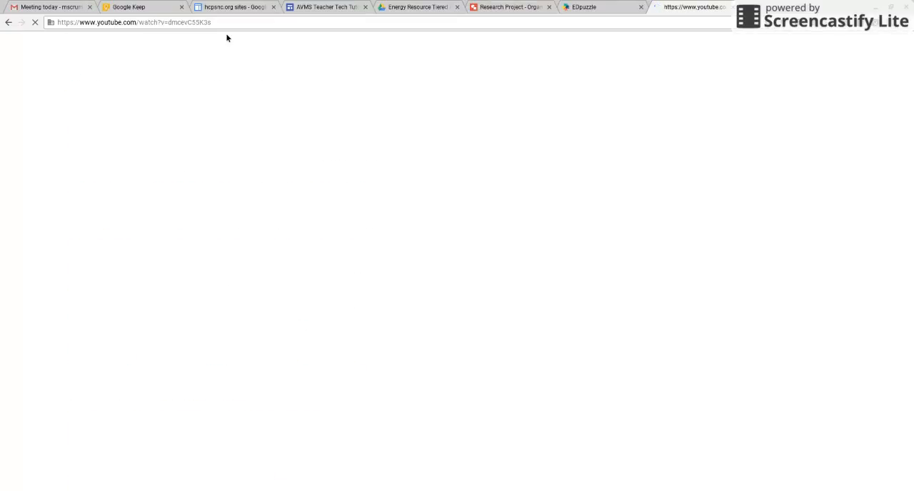
pyautogui.click(224, 23)
pyautogui.hotkey('ctrl', 'c')
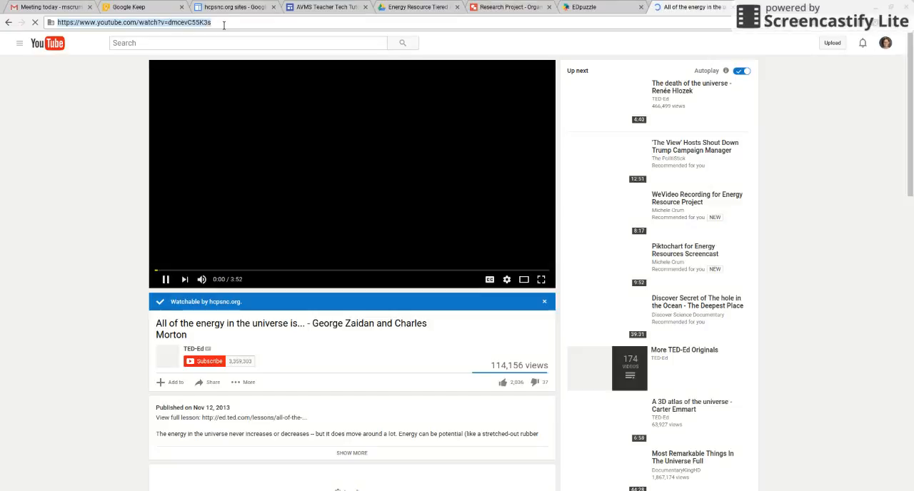
# Step: Return to EDpuzzle, close the YouTube tab and start creating a new video from My Content
pyautogui.click(577, 9)
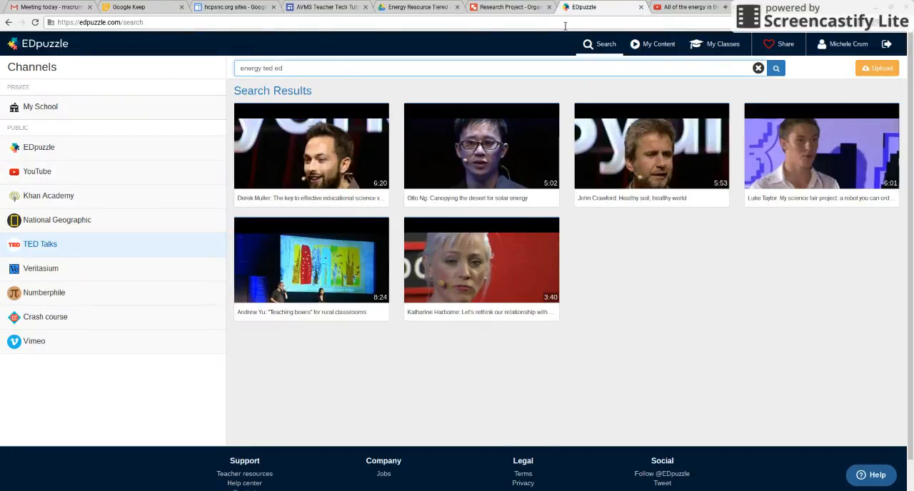
pyautogui.click(659, 51)
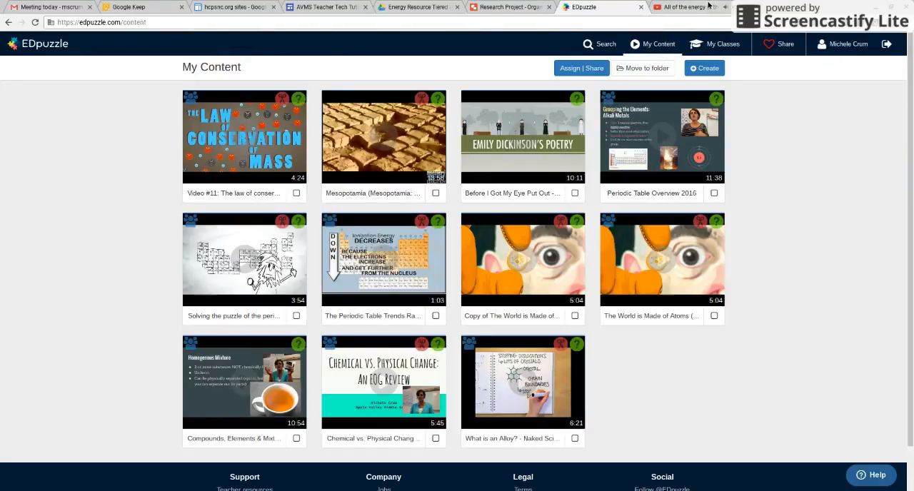
pyautogui.click(732, 6)
pyautogui.click(694, 70)
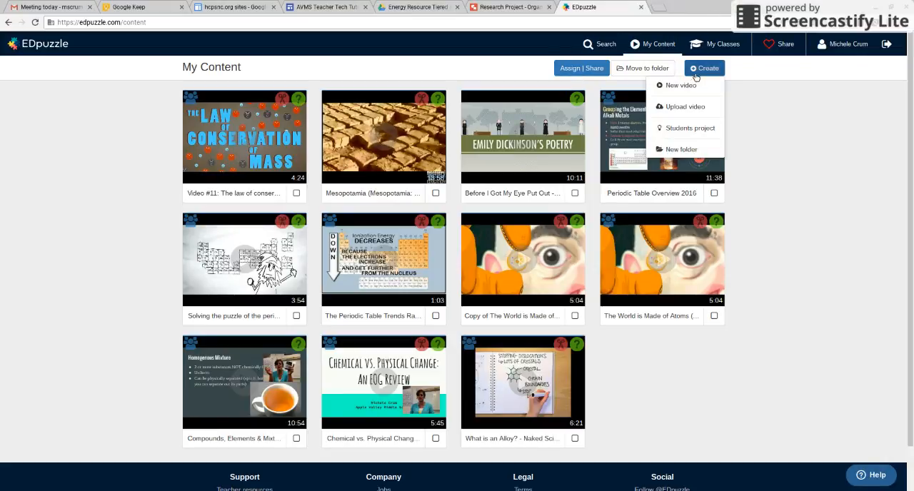
pyautogui.click(684, 85)
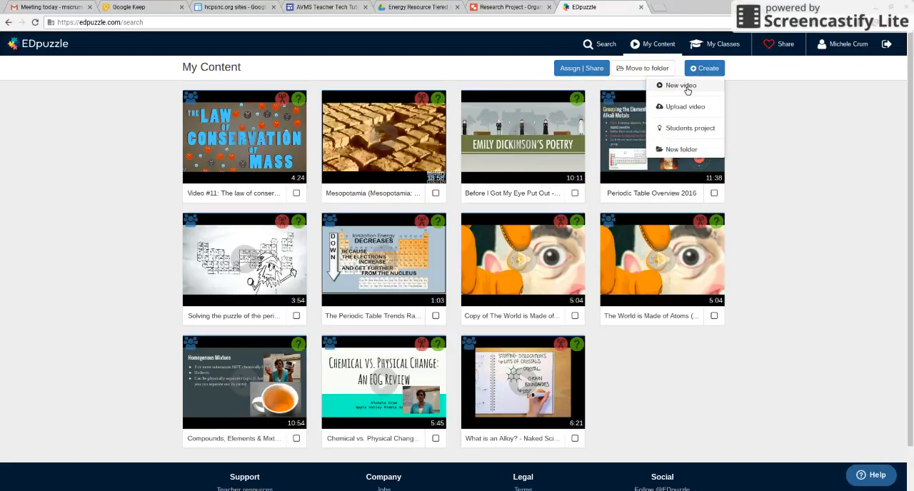
# Step: Replace the old search text with the copied YouTube URL to load that video into the editor
pyautogui.click(394, 66)
pyautogui.moveTo(240, 68); pyautogui.dragTo(387, 100)
pyautogui.press('BackSpace')
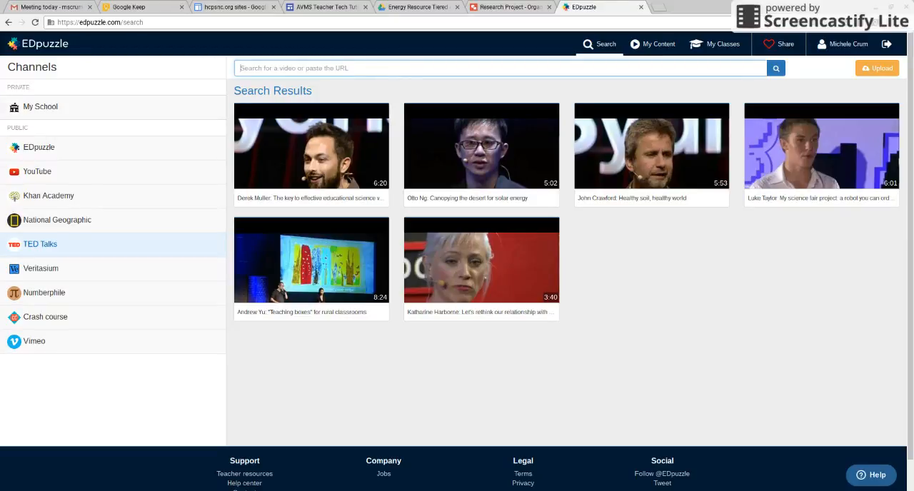
pyautogui.hotkey('ctrl', 'v')
pyautogui.press('Return')
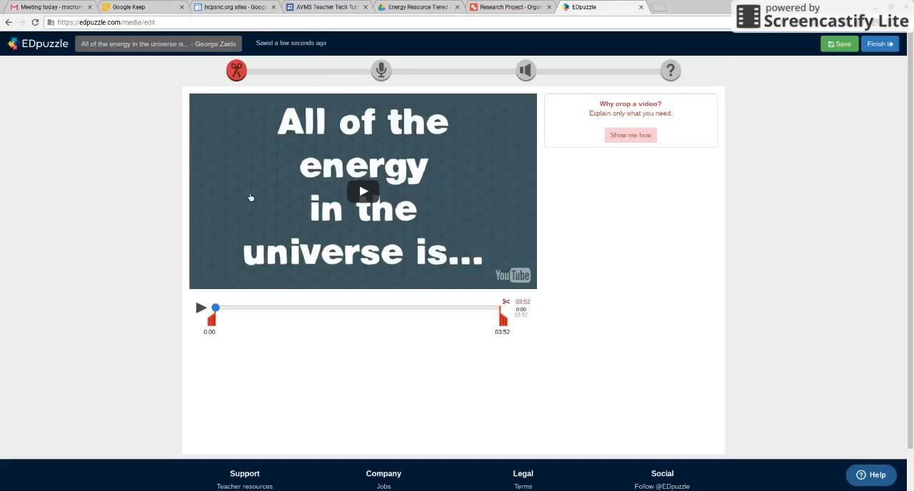
# Step: Play the video, crop its beginning so it starts at 0:06, and pause playback
pyautogui.click(363, 191)
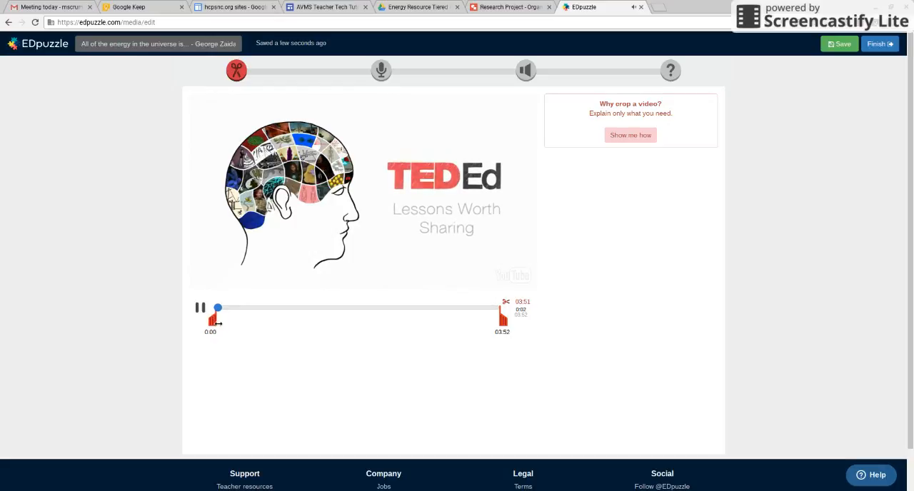
pyautogui.moveTo(215, 324); pyautogui.dragTo(230, 322)
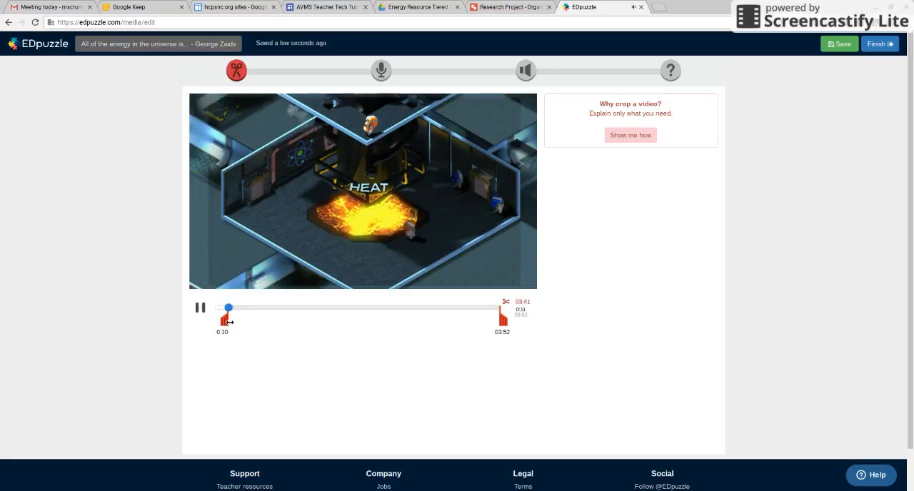
pyautogui.moveTo(230, 322); pyautogui.dragTo(225, 320)
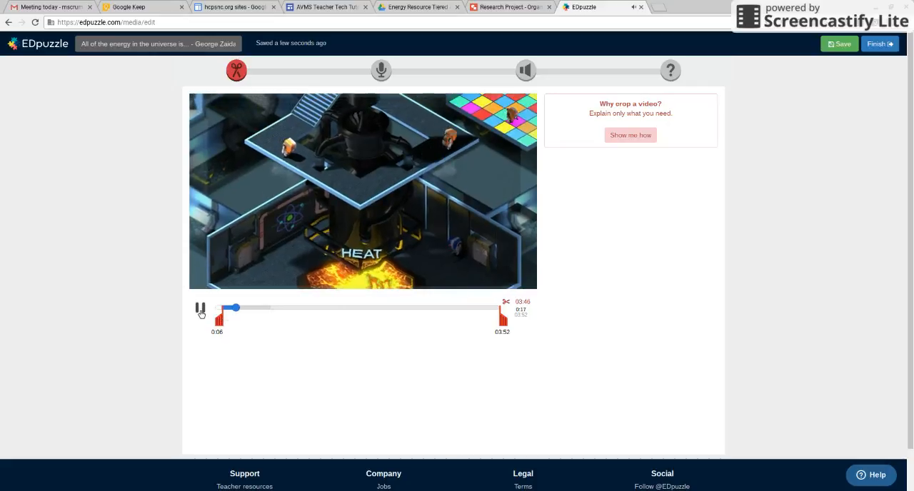
pyautogui.click(201, 309)
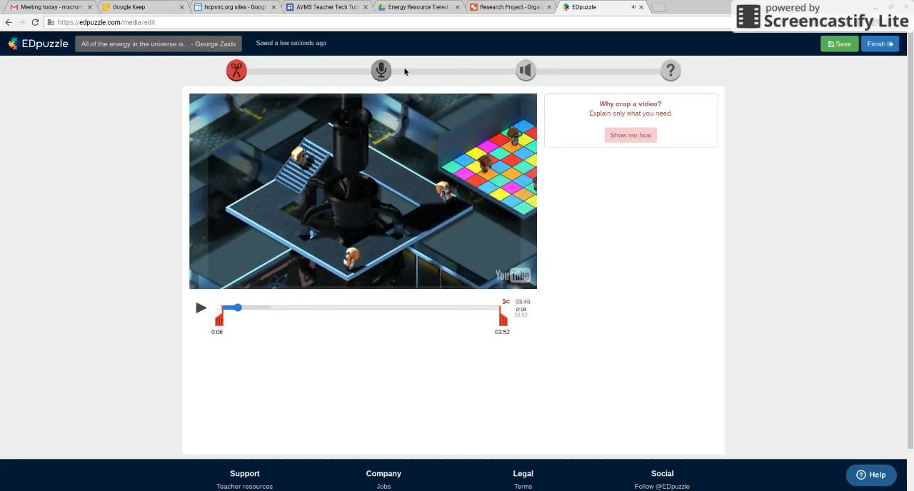
# Step: Add and save a comment quiz at 0:12 reading "Make sure you take notes on Page 12 of Your Portfolio"
pyautogui.click(671, 70)
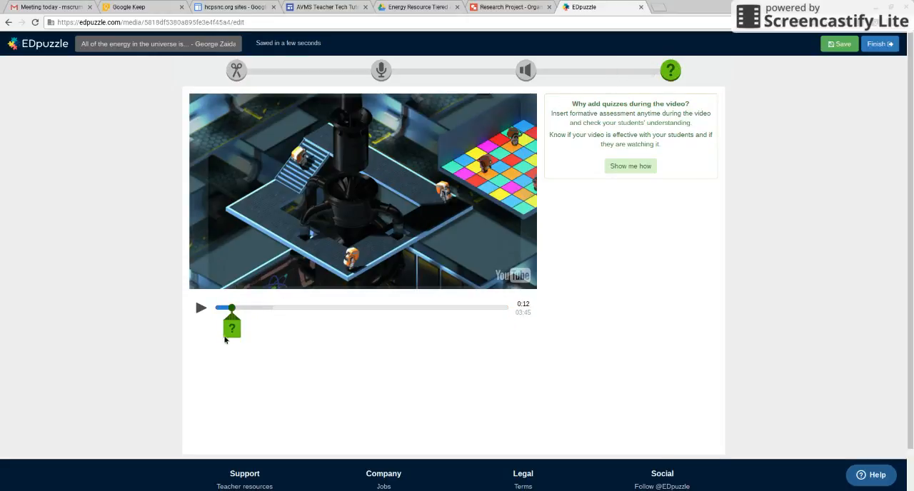
pyautogui.click(240, 337)
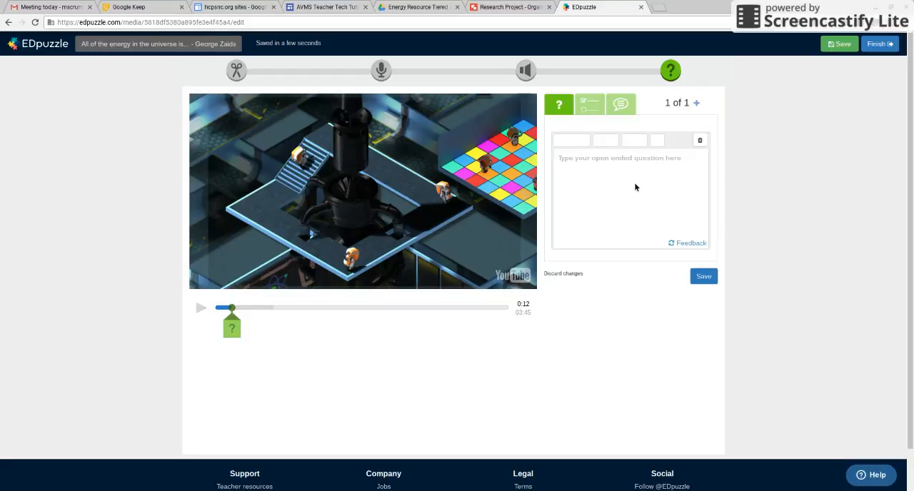
pyautogui.click(627, 107)
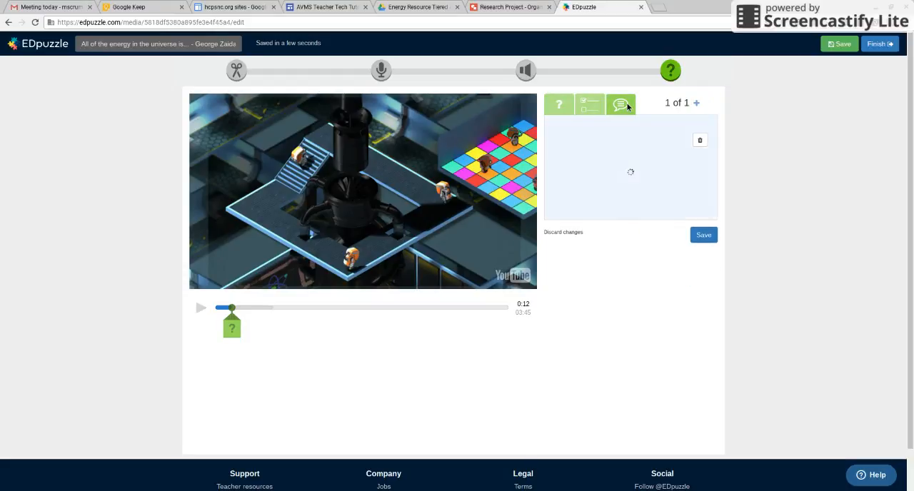
pyautogui.write('Mkae sure')
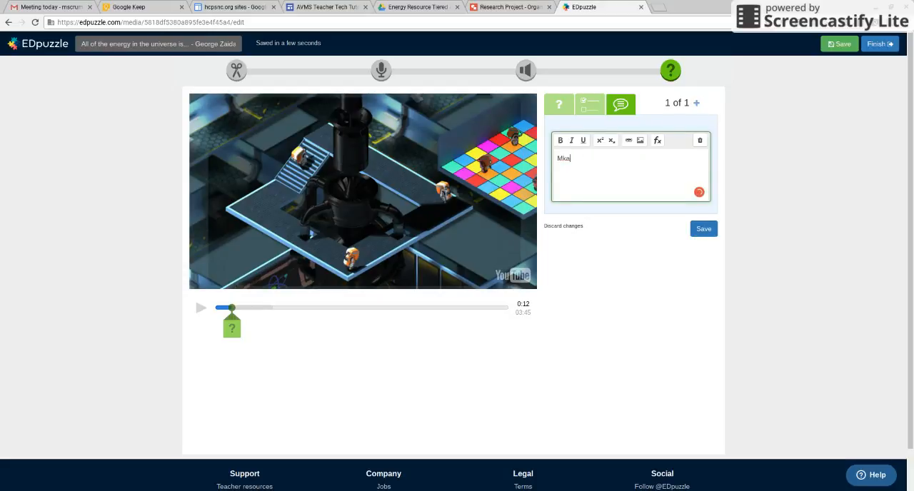
pyautogui.press('BackSpace')
pyautogui.write('Make sure you take notes on Page 12 of You')
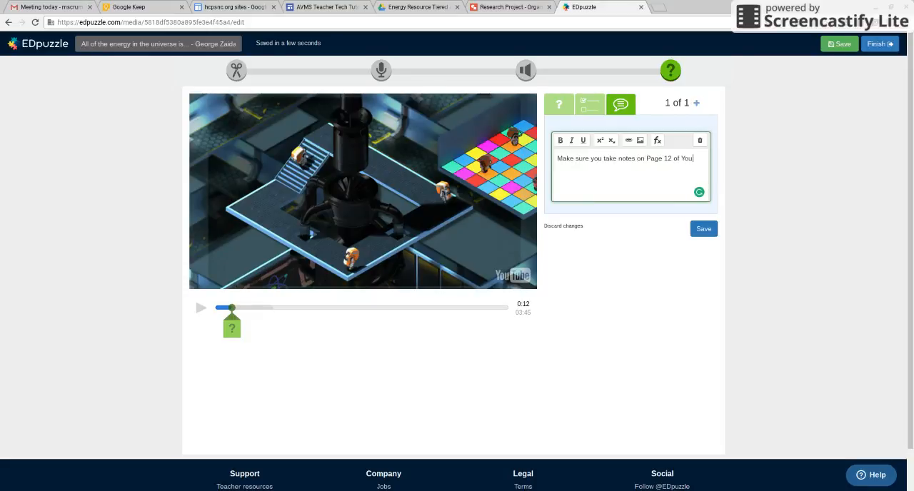
pyautogui.write('Por')
pyautogui.write('lio')
pyautogui.click(698, 232)
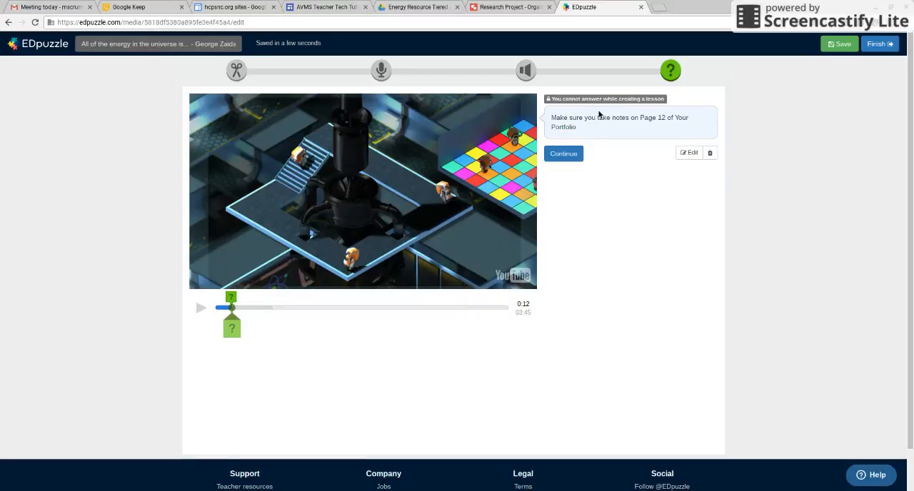
# Step: Advance the video to 1:16, pause it, and draft a multiple-choice quiz there reading "Question" with answers "A" and "B"
pyautogui.click(564, 154)
pyautogui.click(564, 153)
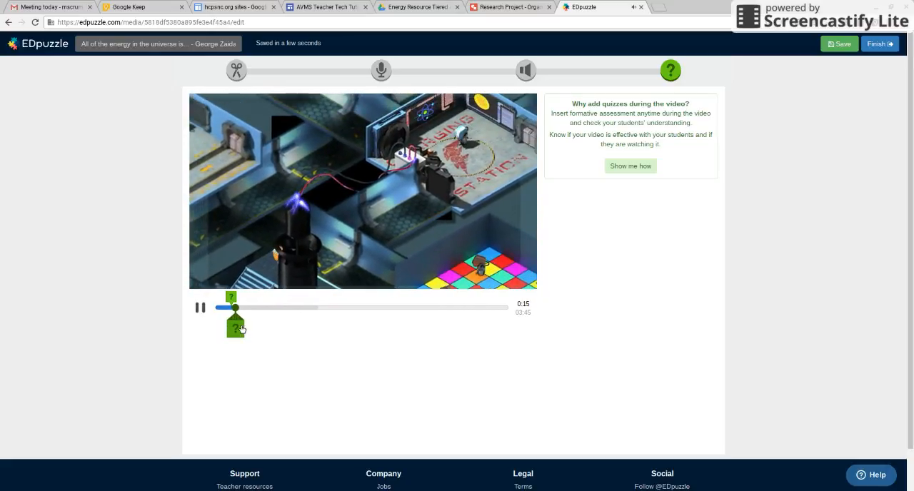
pyautogui.moveTo(239, 309); pyautogui.dragTo(314, 308)
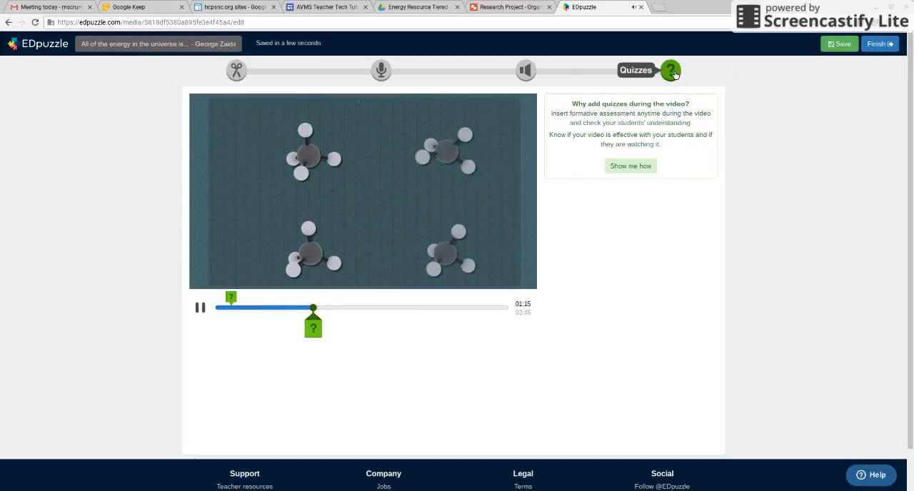
pyautogui.click(202, 309)
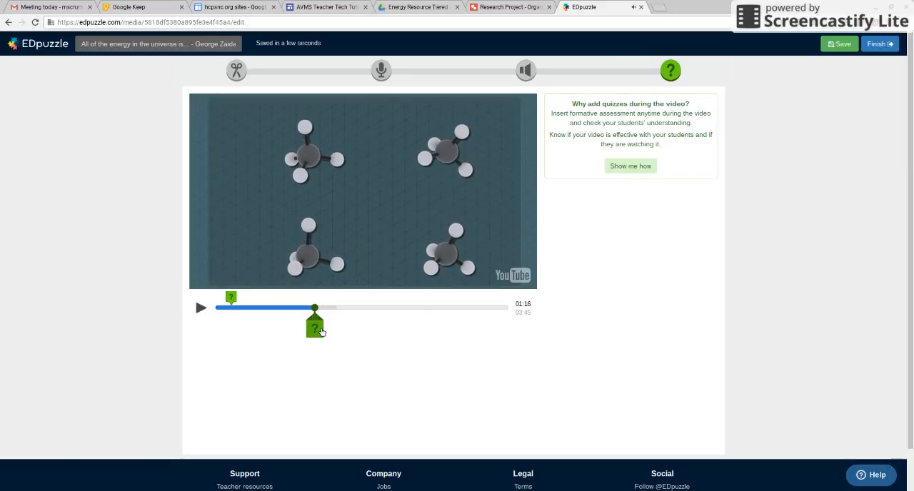
pyautogui.click(318, 330)
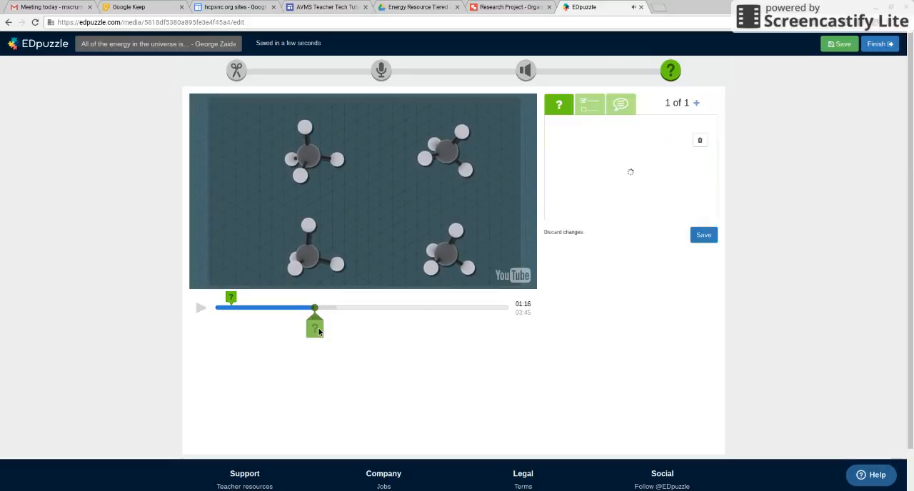
pyautogui.click(598, 107)
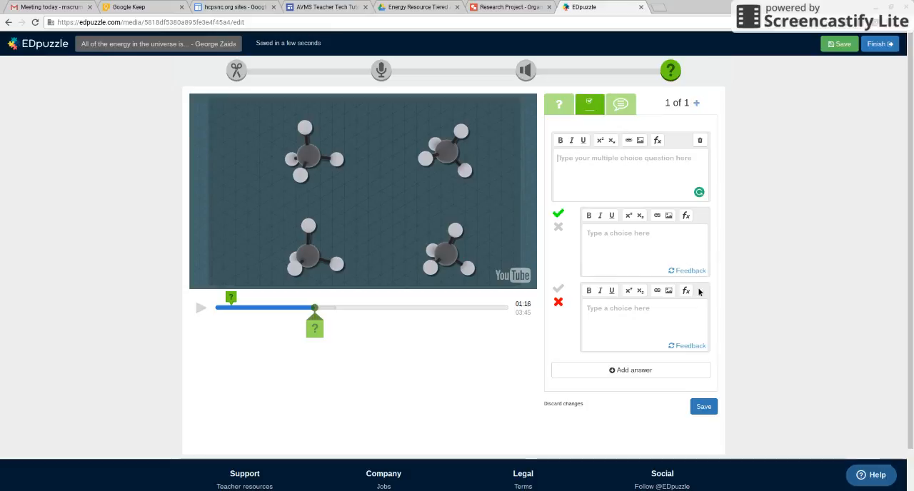
pyautogui.click(598, 171)
pyautogui.write('Question')
pyautogui.press('Tab')
pyautogui.write('A')
pyautogui.write('B')
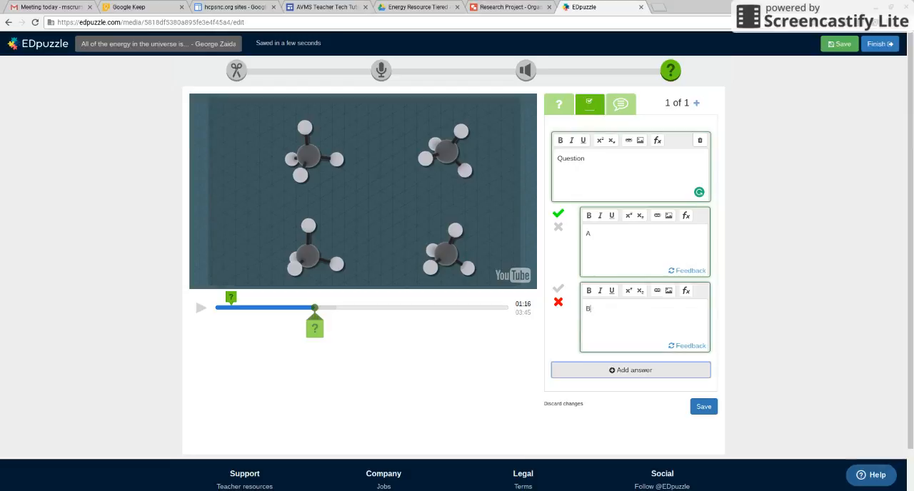
# Step: Add the feedback "Yes, you understand" to the correct answer and "No, you thought ......, but really it is ...." to the wrong one
pyautogui.click(683, 272)
pyautogui.click(589, 233)
pyautogui.write('Yes')
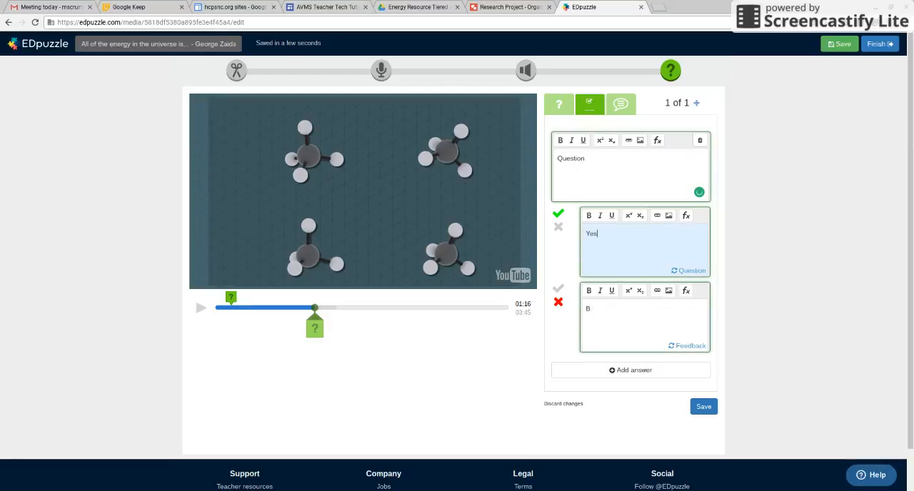
pyautogui.write(', you unders and')
pyautogui.click(691, 346)
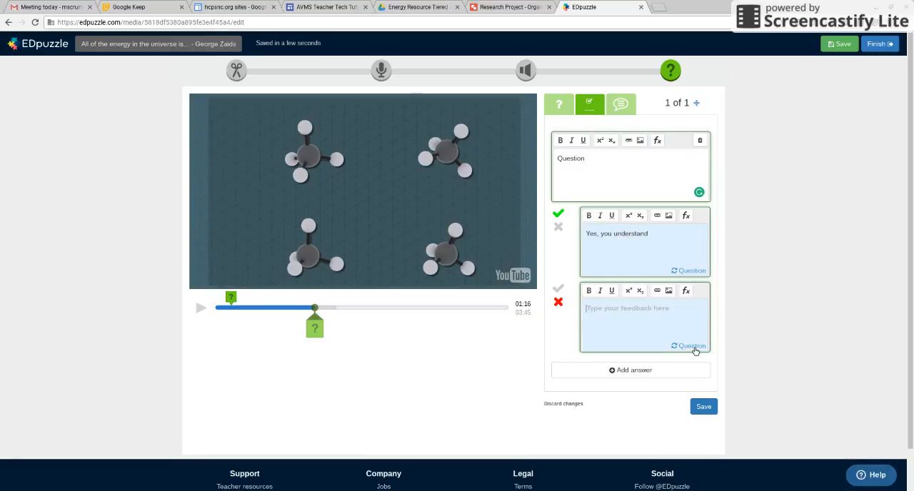
pyautogui.click(655, 325)
pyautogui.write('No, you thought ......, but really it is ....')
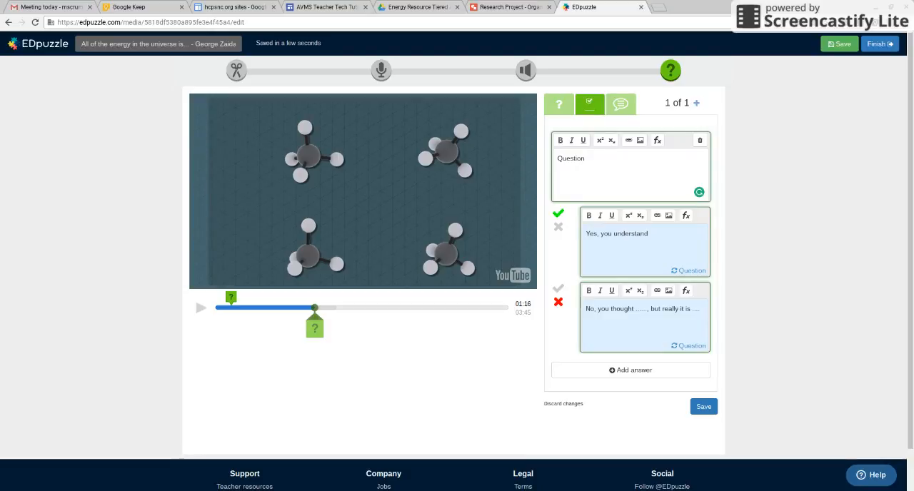
# Step: Switch the quiz at 1:16 to an open-ended question reading "What is energy" and open its feedback for editing
pyautogui.click(559, 105)
pyautogui.click(577, 169)
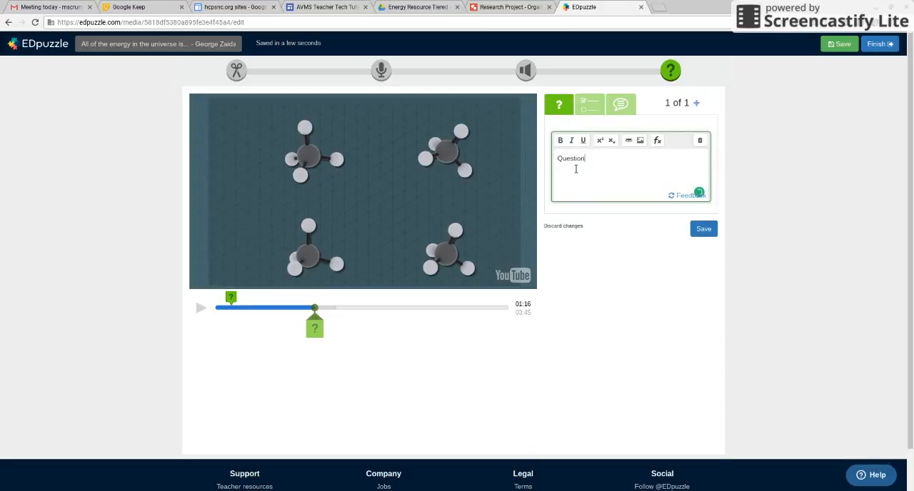
pyautogui.press('BackSpace')
pyautogui.press('BackSpace')
pyautogui.press('BackSpace')
pyautogui.press('BackSpace')
pyautogui.press('BackSpace')
pyautogui.press('BackSpace')
pyautogui.press('BackSpace')
pyautogui.write('What is energy')
pyautogui.click(689, 195)
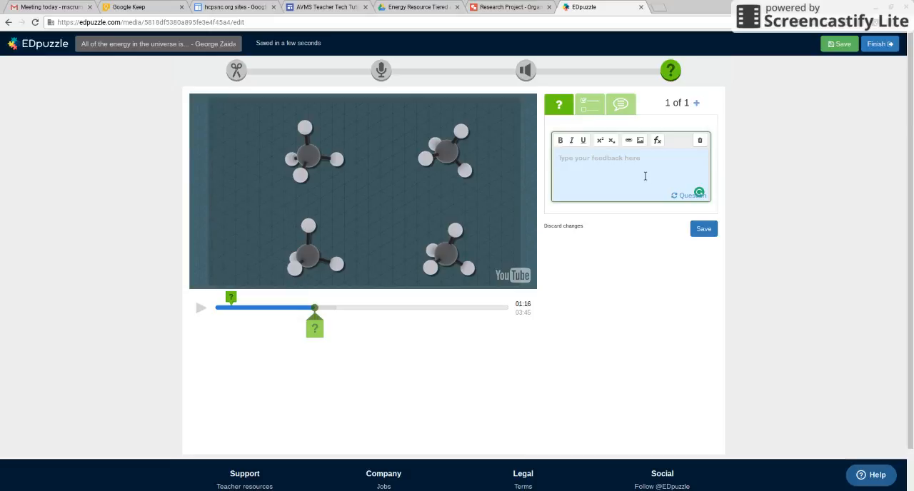
# Step: Edit the comment at 0:12 to add a new paragraph, "Be sure to record any feedback after questions.", and save it
pyautogui.click(231, 296)
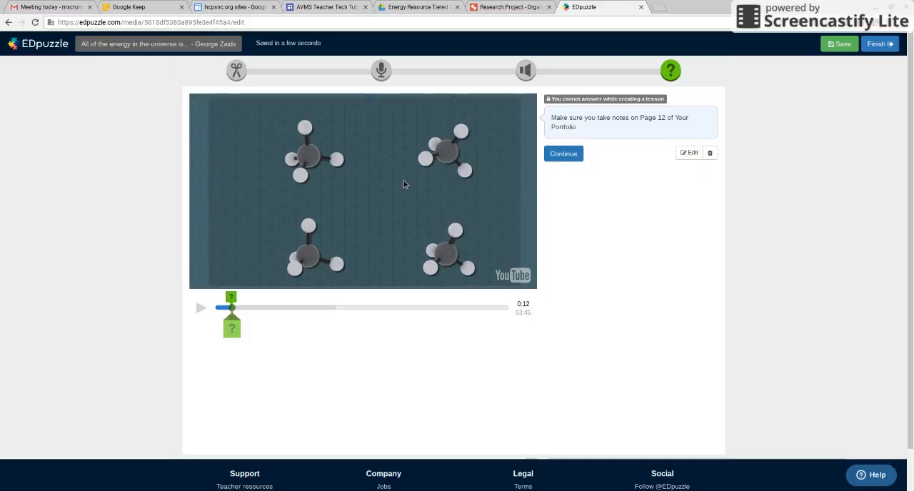
pyautogui.click(687, 154)
pyautogui.click(609, 178)
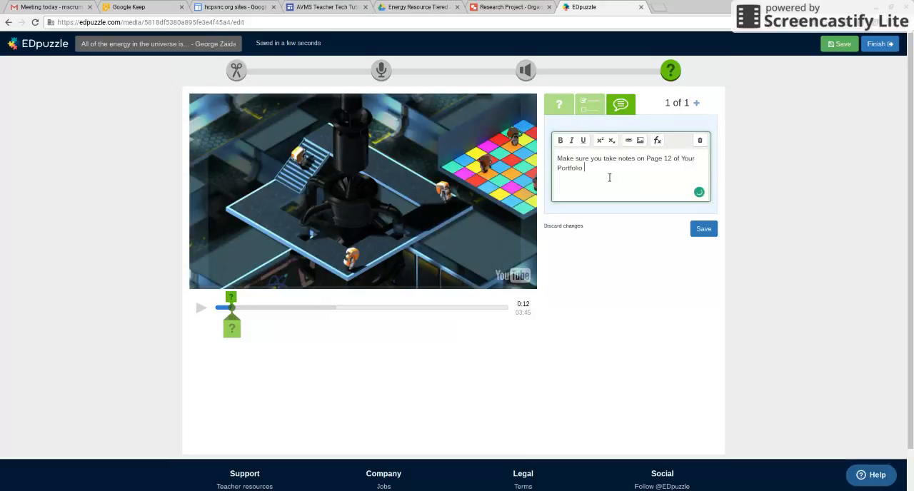
pyautogui.write('.')
pyautogui.press('Return')
pyautogui.press('Return')
pyautogui.write('Be sure to record any feedback a')
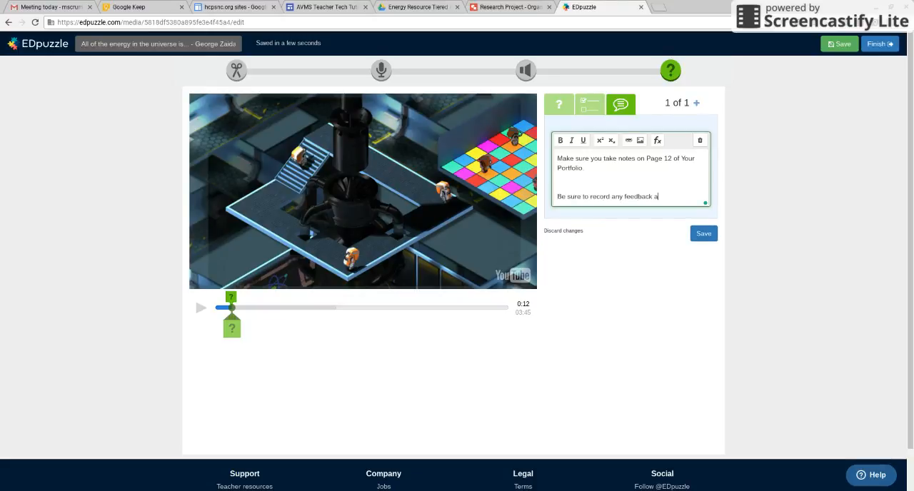
pyautogui.write('fter questions.')
pyautogui.click(704, 234)
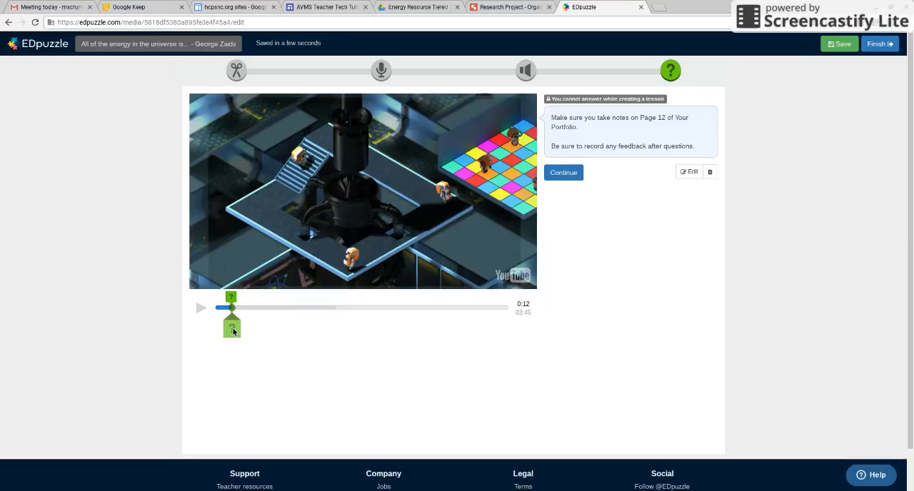
# Step: Save and finish the video lesson, showing the due date option but postponing the class assignment
pyautogui.moveTo(233, 332)
pyautogui.mouseDown()
pyautogui.moveTo(367, 330)
pyautogui.moveTo(522, 306)
pyautogui.mouseUp()
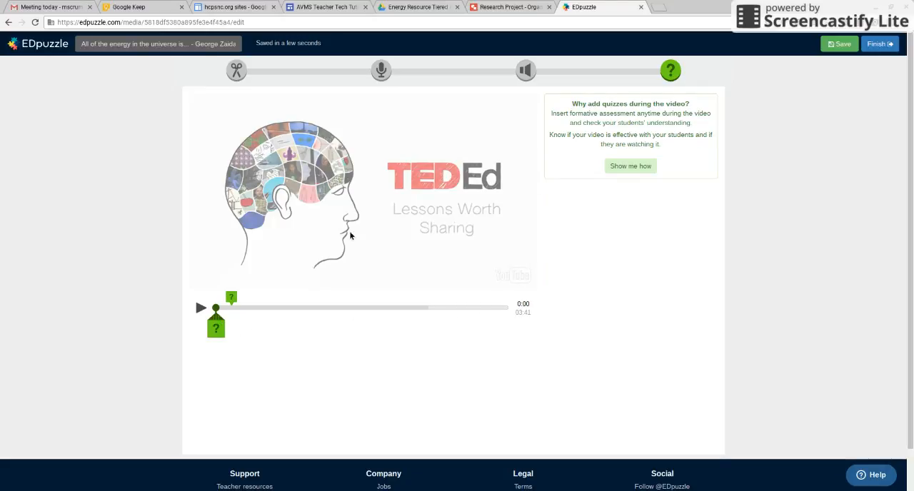
pyautogui.click(844, 45)
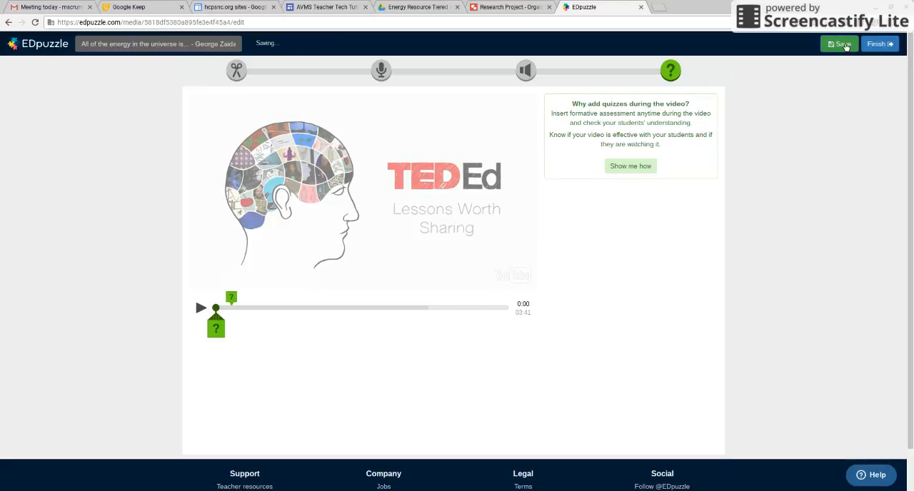
pyautogui.click(874, 47)
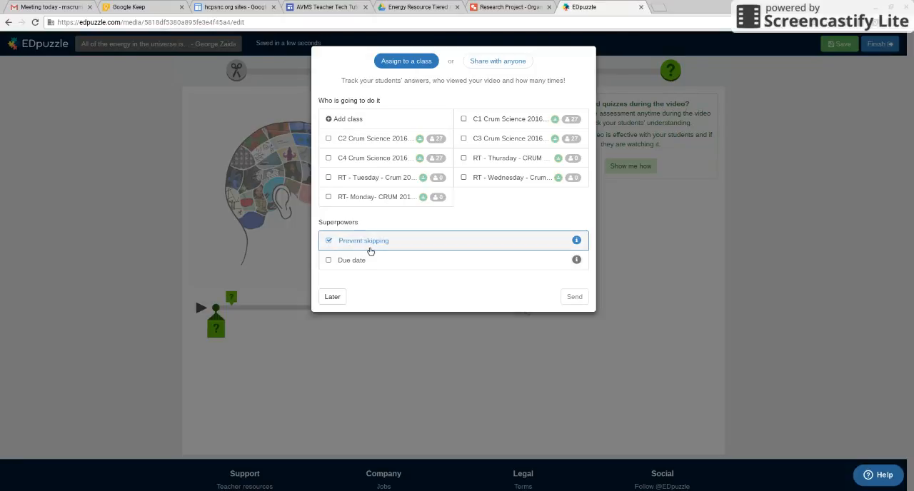
pyautogui.click(334, 261)
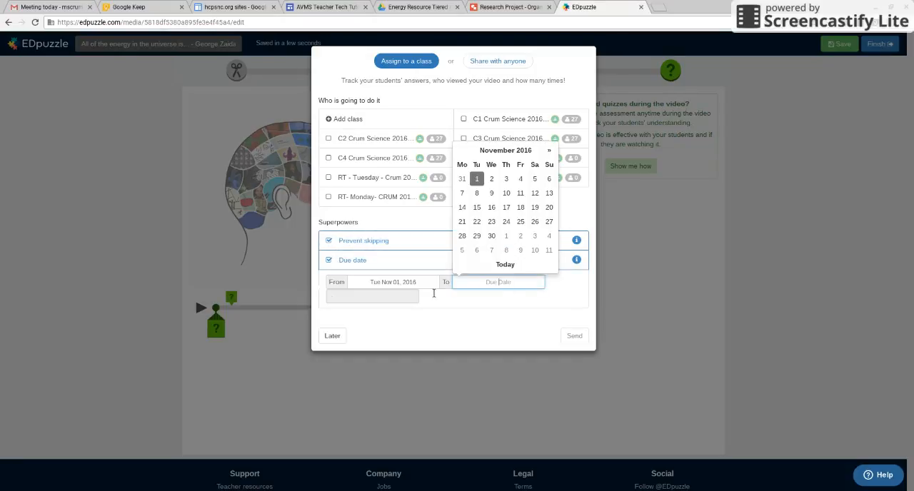
pyautogui.click(333, 335)
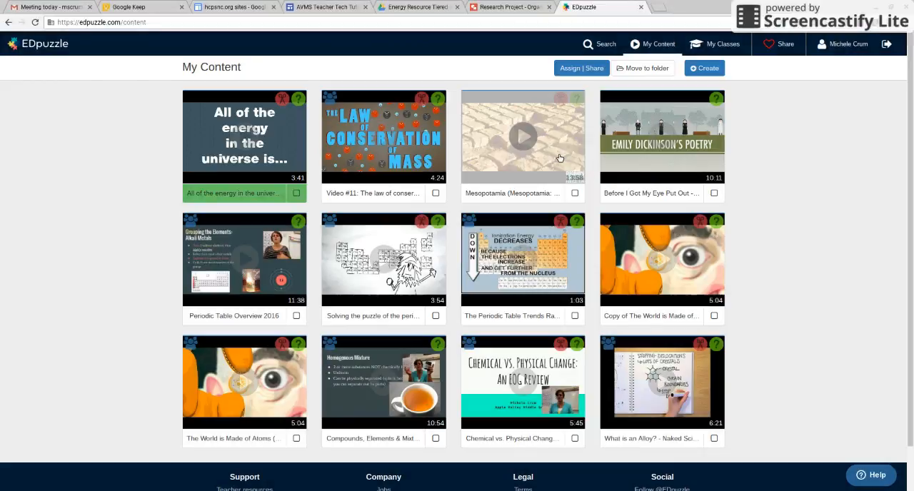
# Step: Open the C1 science class and browse its October and September 2016 assignments
pyautogui.click(720, 43)
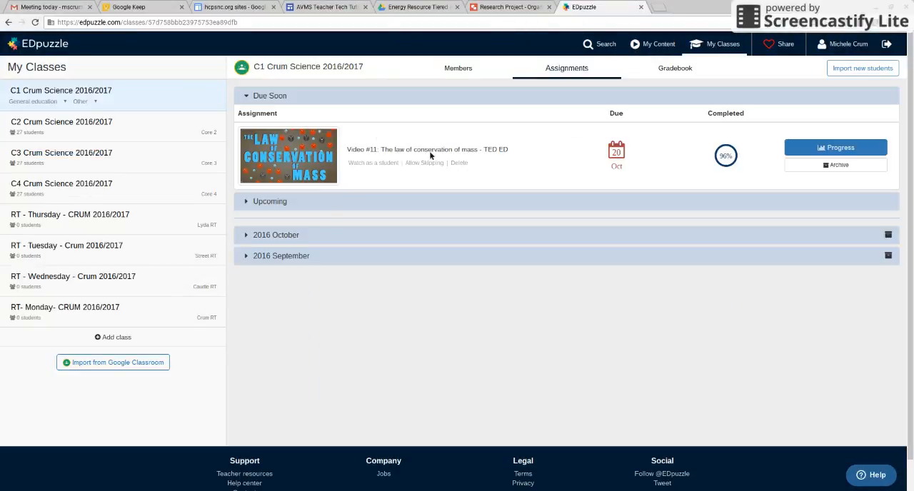
pyautogui.click(286, 236)
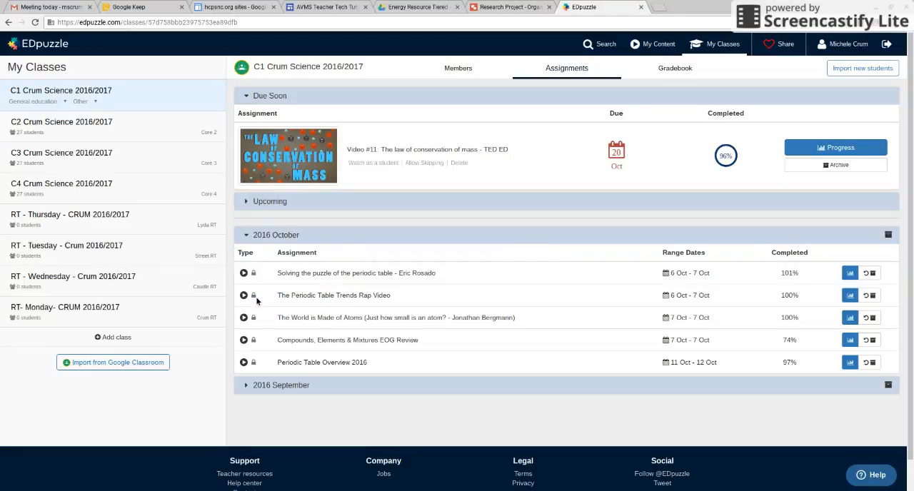
pyautogui.click(252, 391)
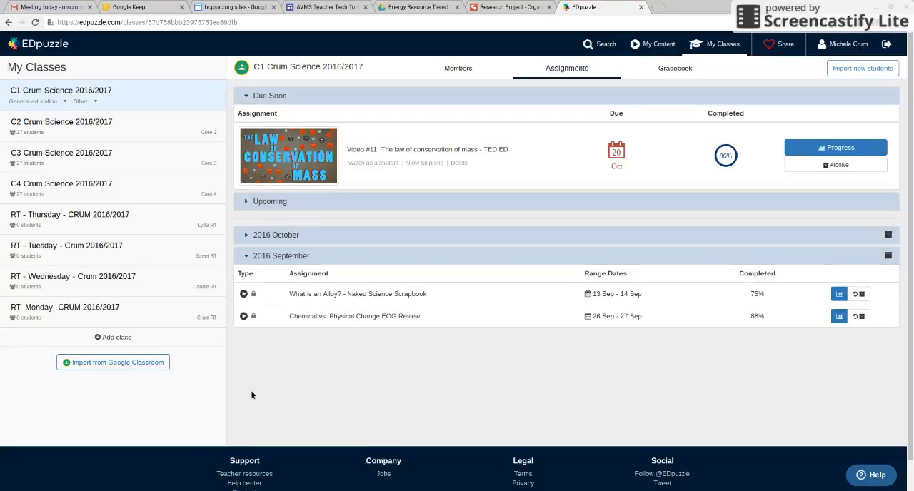
# Step: Review the progress for "Video #11: The law of conservation of mass - TED ED", including one student's quiz answers, and return to the class assignments
pyautogui.click(829, 147)
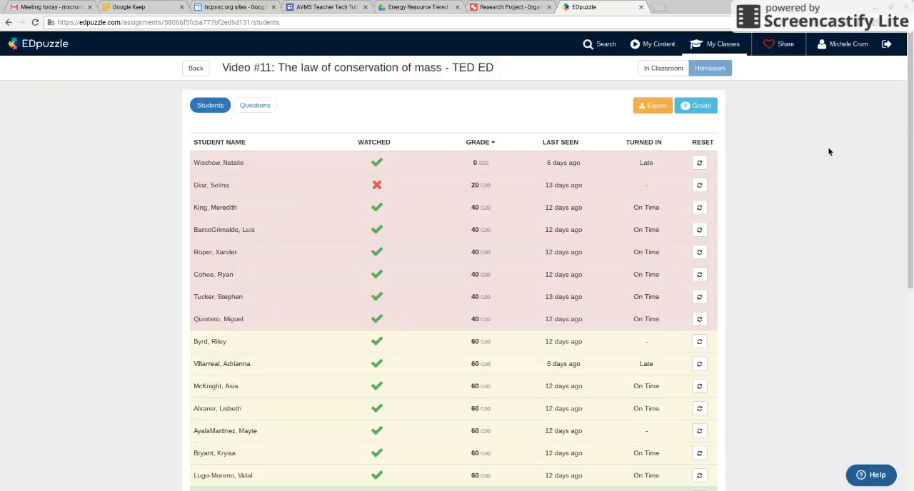
pyautogui.moveTo(386, 188)
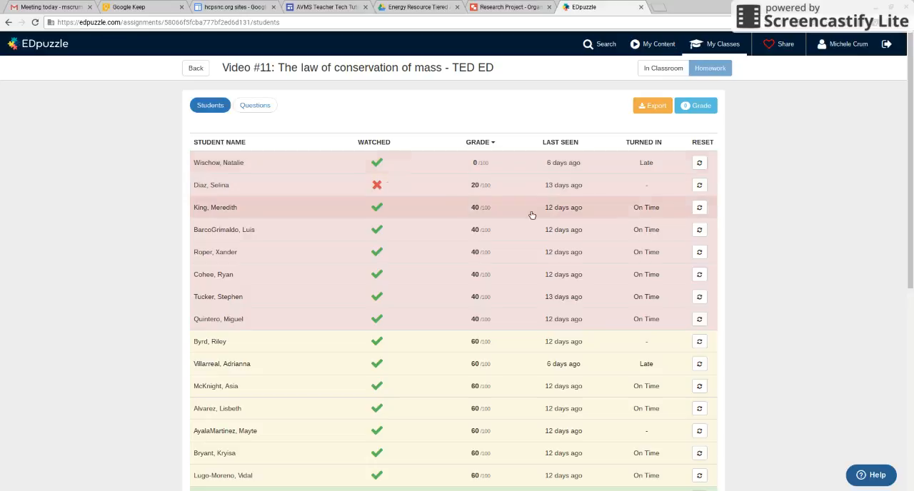
pyautogui.click(298, 166)
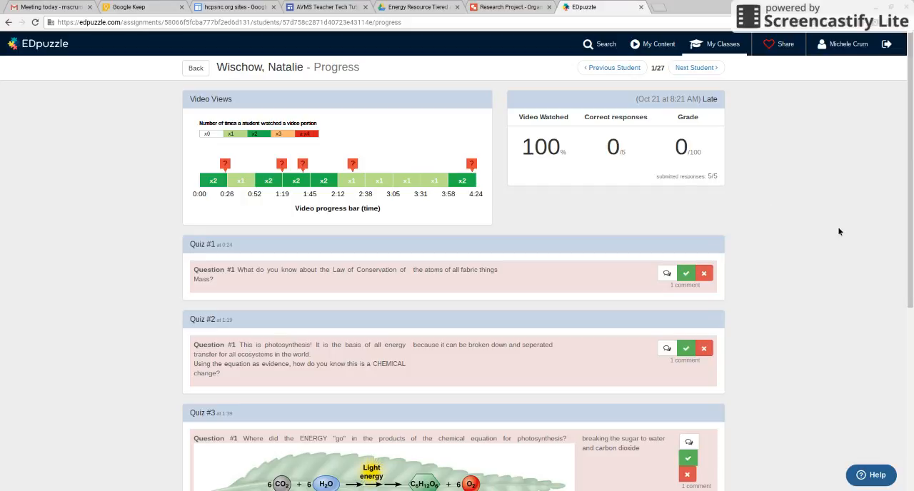
pyautogui.scroll(-3, 659, 127)
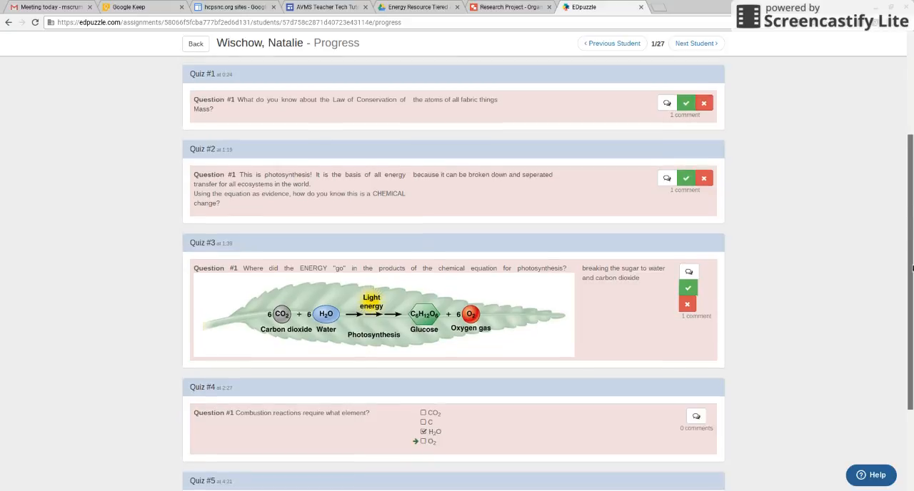
pyautogui.scroll(3, 910, 271)
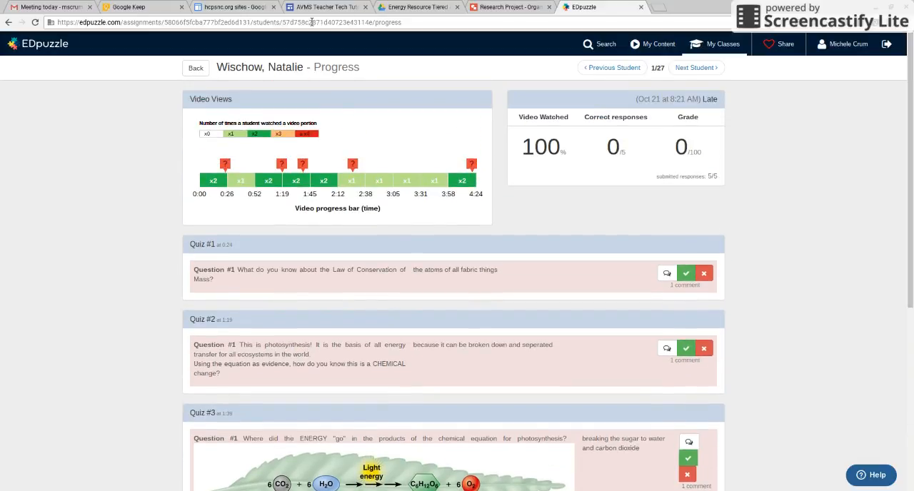
pyautogui.click(196, 69)
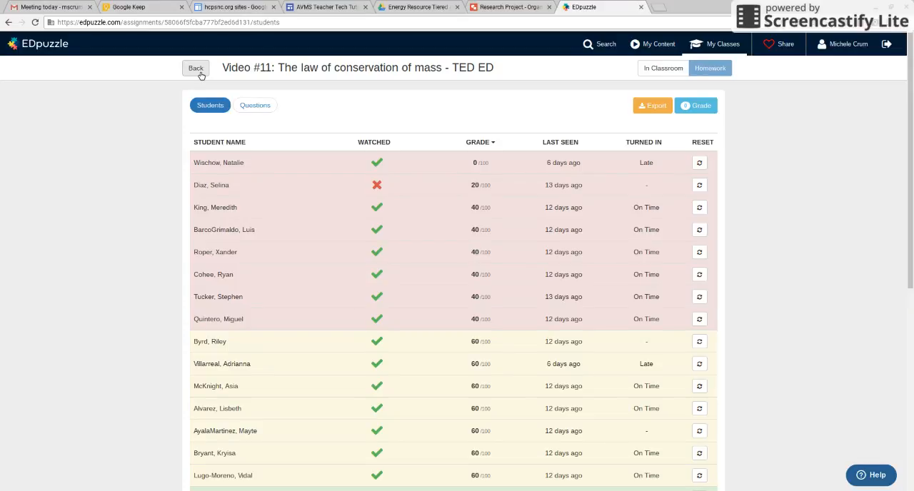
pyautogui.click(198, 69)
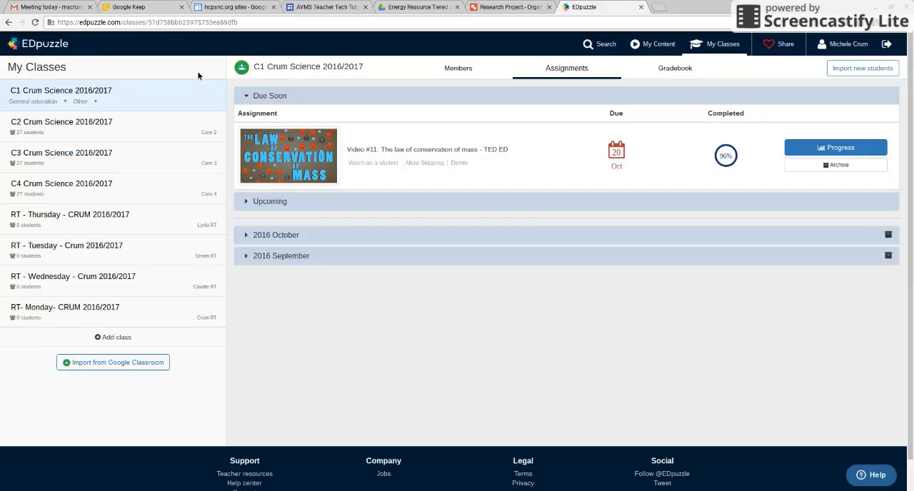